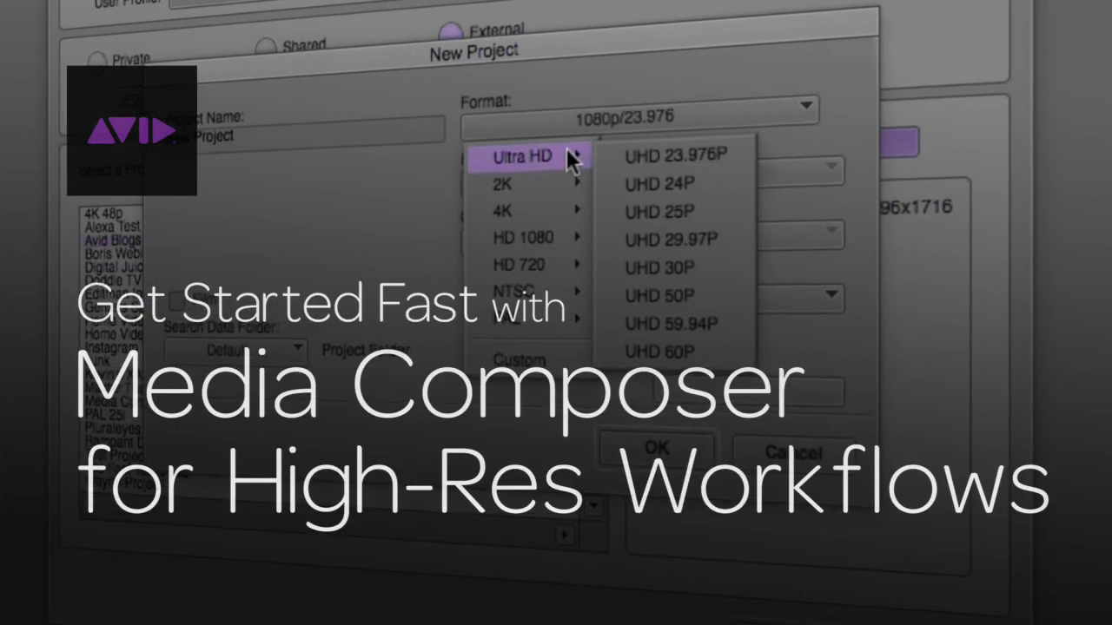
# Let the intro titles play through to the Mac desktop with Media Composer in the app switcher
pyautogui.moveTo(547, 210)
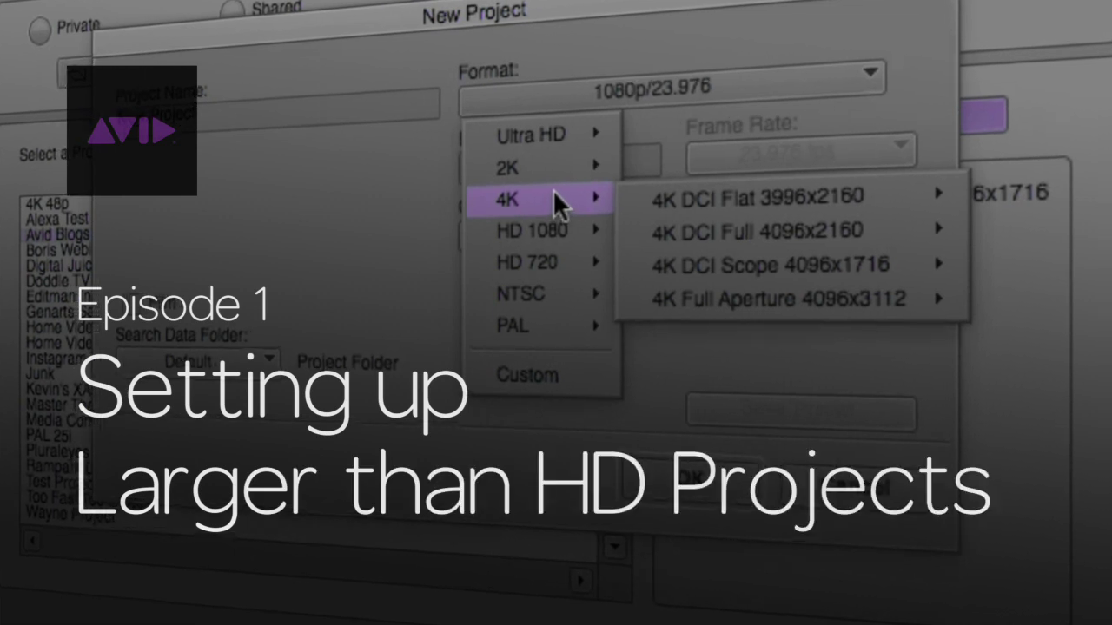
pyautogui.moveTo(559, 131)
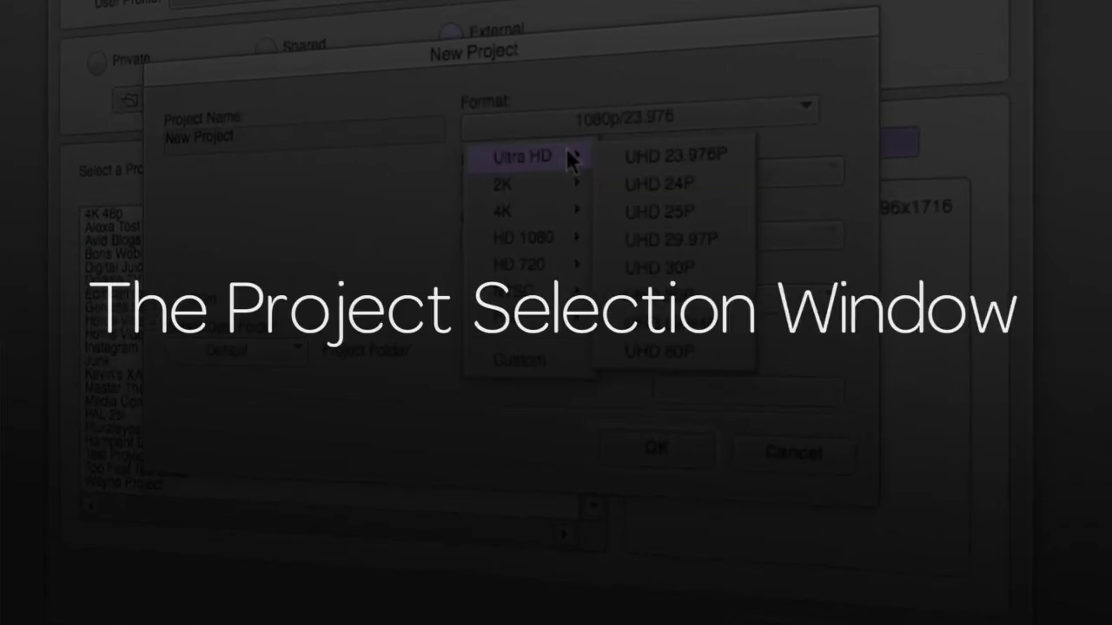
pyautogui.moveTo(539, 205)
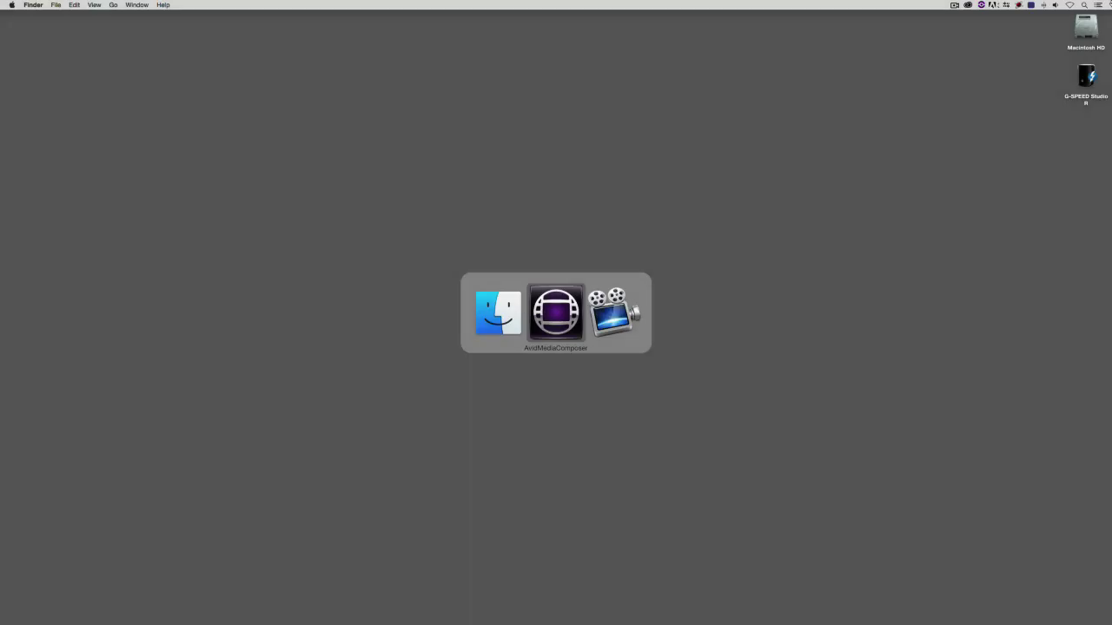
# Switch to Media Composer and review the Avid Blogs 4K DCI Scope 4096x1716 project info
pyautogui.press('super+Tab')
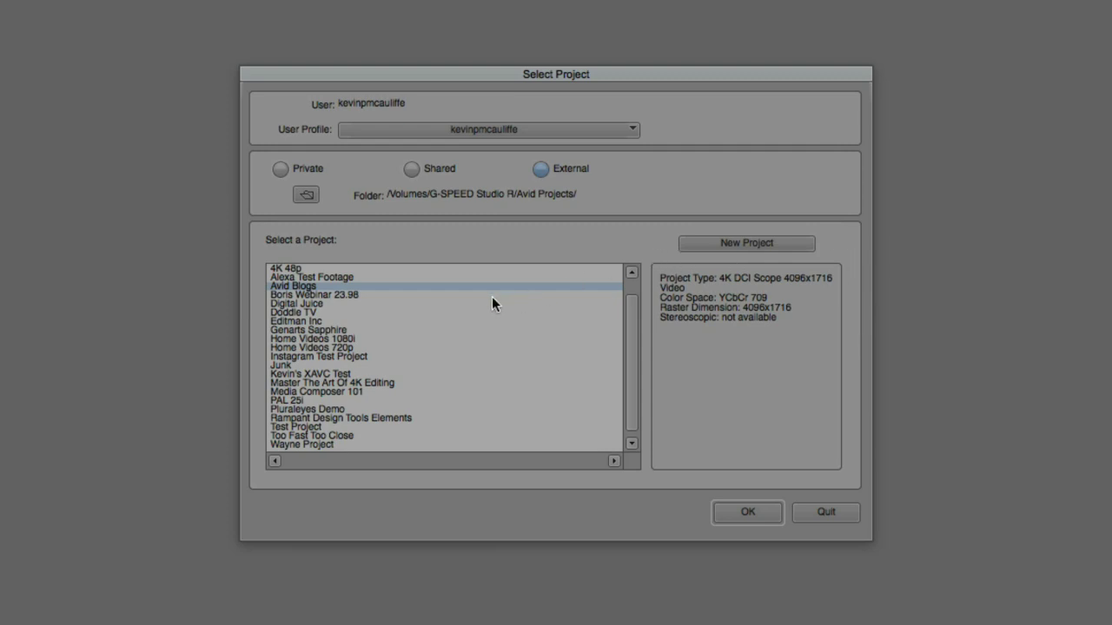
# Preview other listed projects' formats, then start a New Project with default 1080p/23.976 settings
pyautogui.moveTo(491, 297)
pyautogui.mouseDown()
pyautogui.moveTo(485, 313)
pyautogui.moveTo(491, 287)
pyautogui.mouseUp()
pyautogui.click(732, 242)
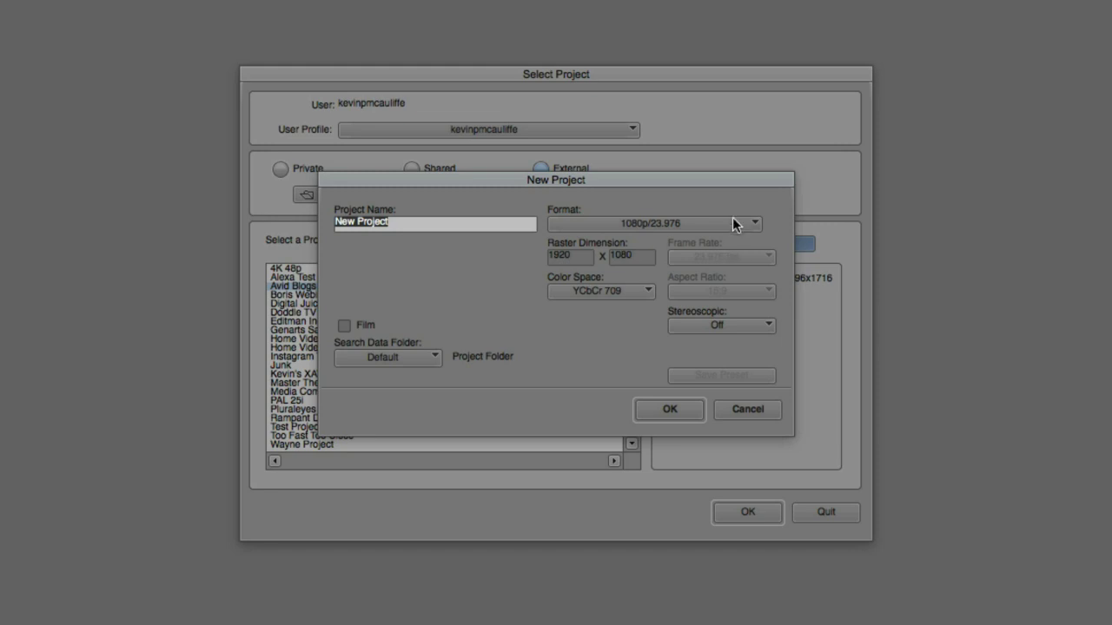
# Browse the project format list's Ultra HD, 2K and 4K preset submenus
pyautogui.click(660, 223)
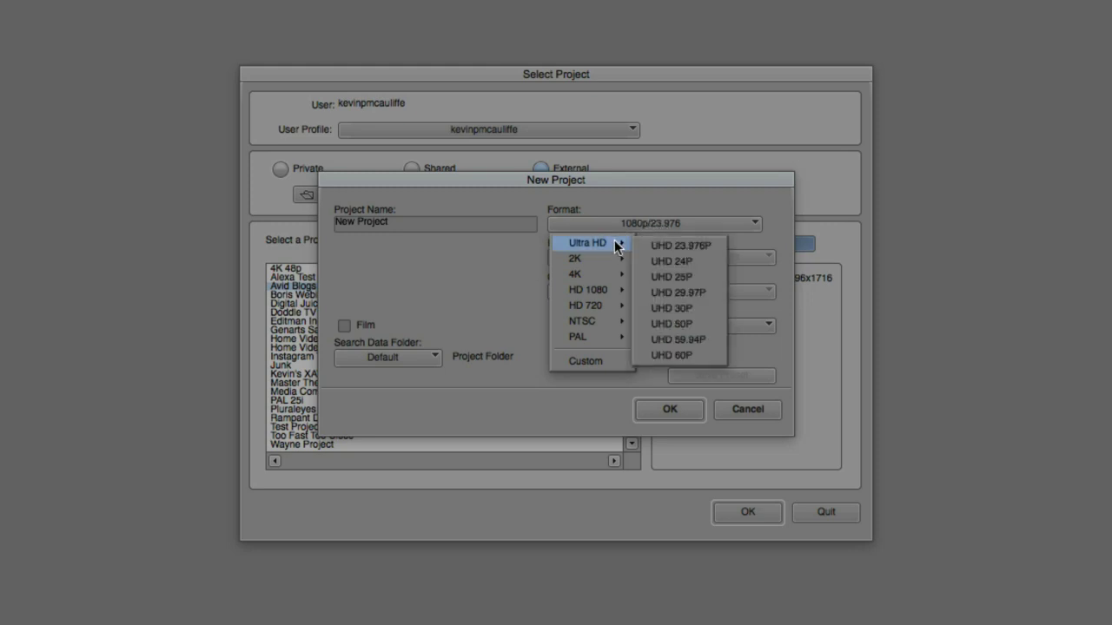
pyautogui.moveTo(606, 259)
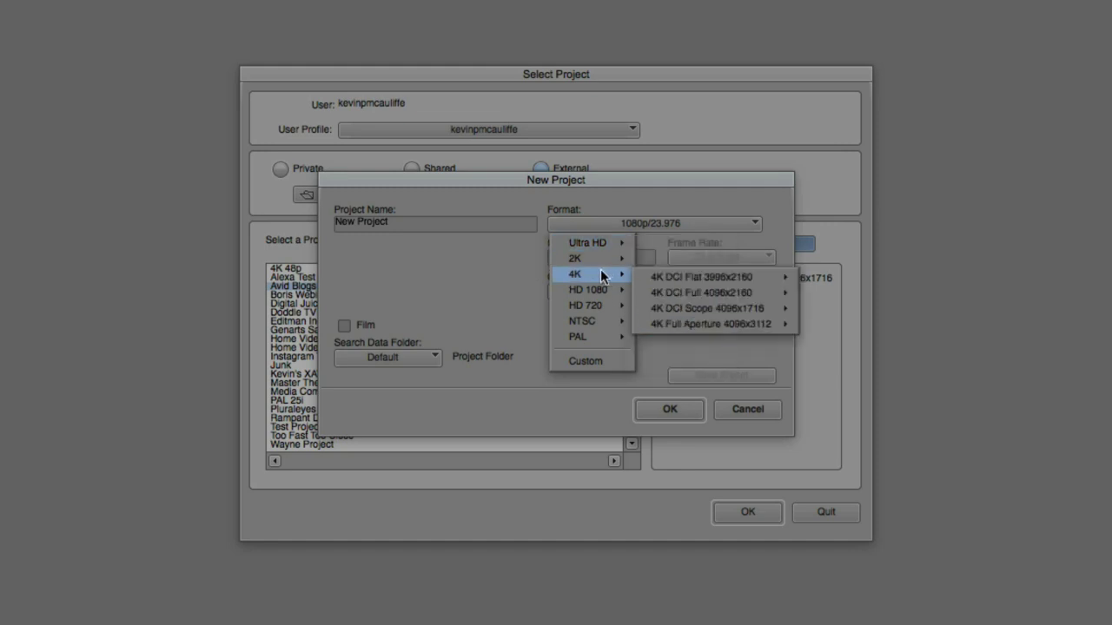
# Choose a Custom format with a 500 x 500 raster and save it as a preset
pyautogui.moveTo(695, 315)
pyautogui.click(575, 362)
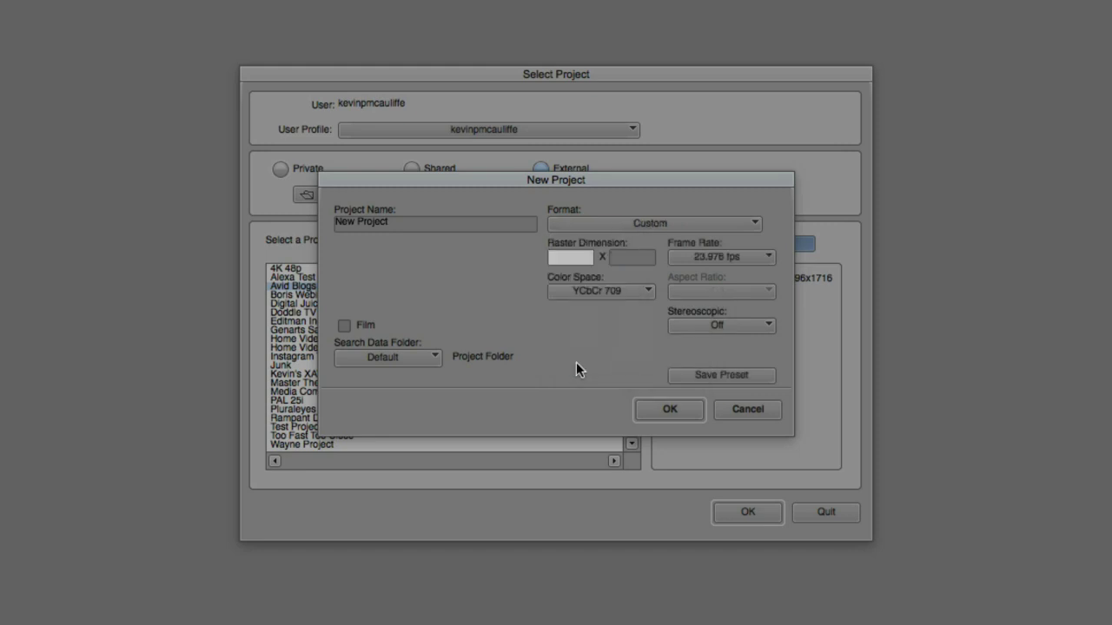
pyautogui.click(577, 256)
pyautogui.write('500')
pyautogui.press('Tab')
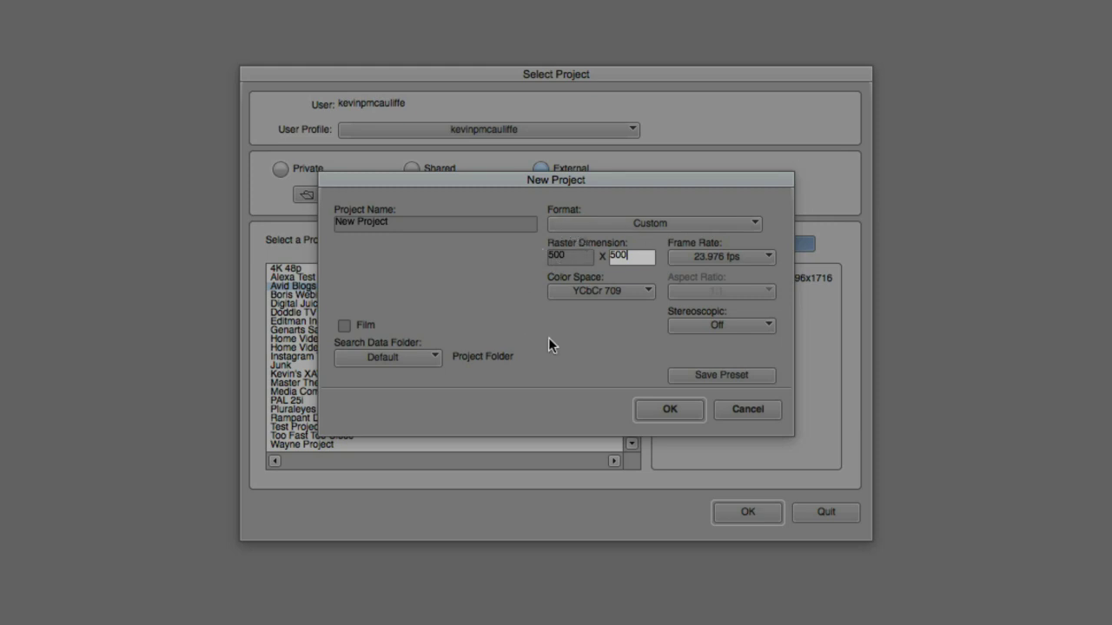
pyautogui.click(744, 375)
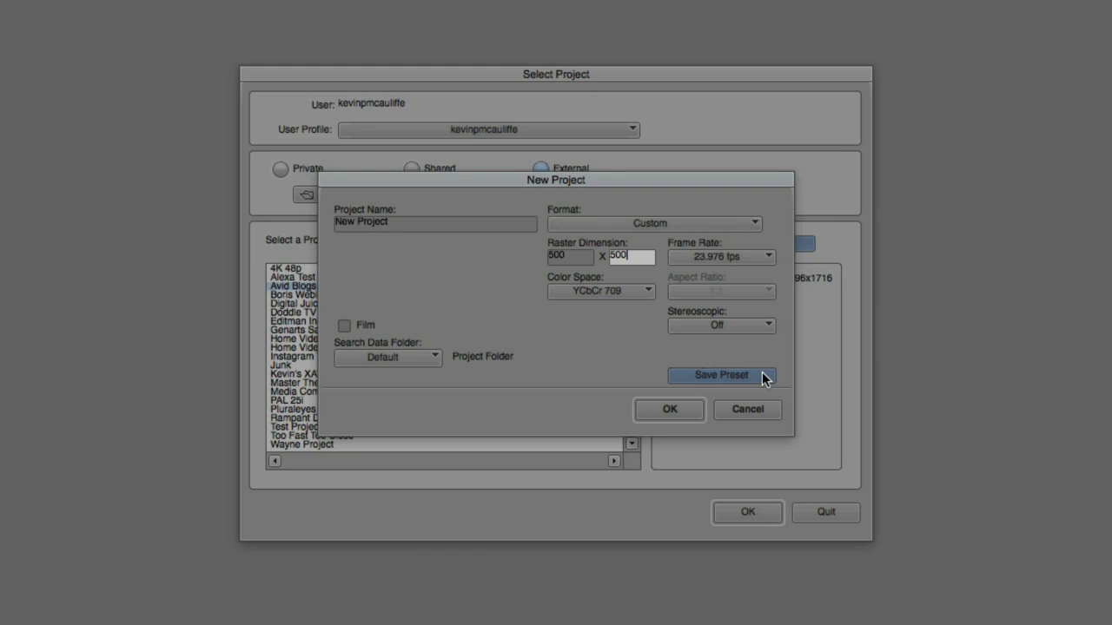
# Review format, color space, frame rate and stereoscopic options, keeping Custom, 23.976 fps and Off
pyautogui.click(602, 224)
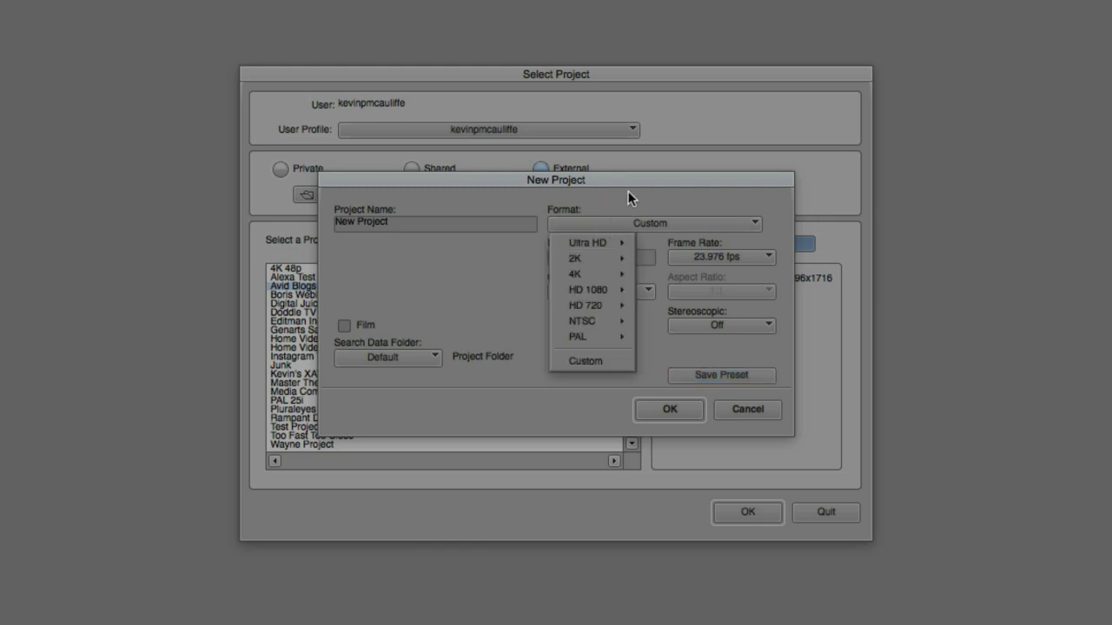
pyautogui.click(630, 188)
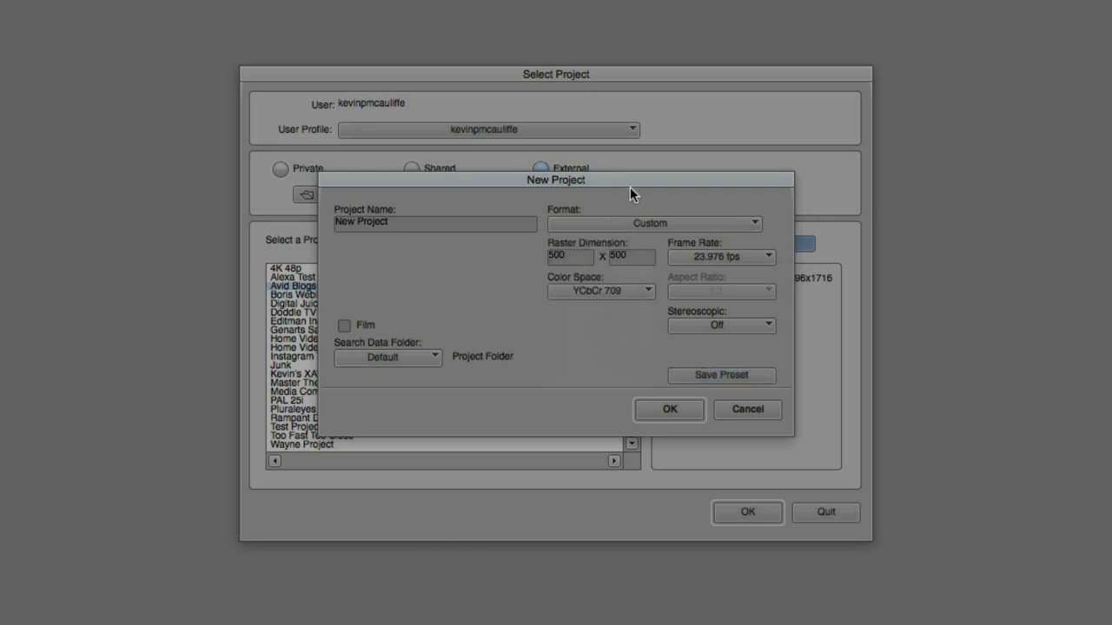
pyautogui.click(619, 292)
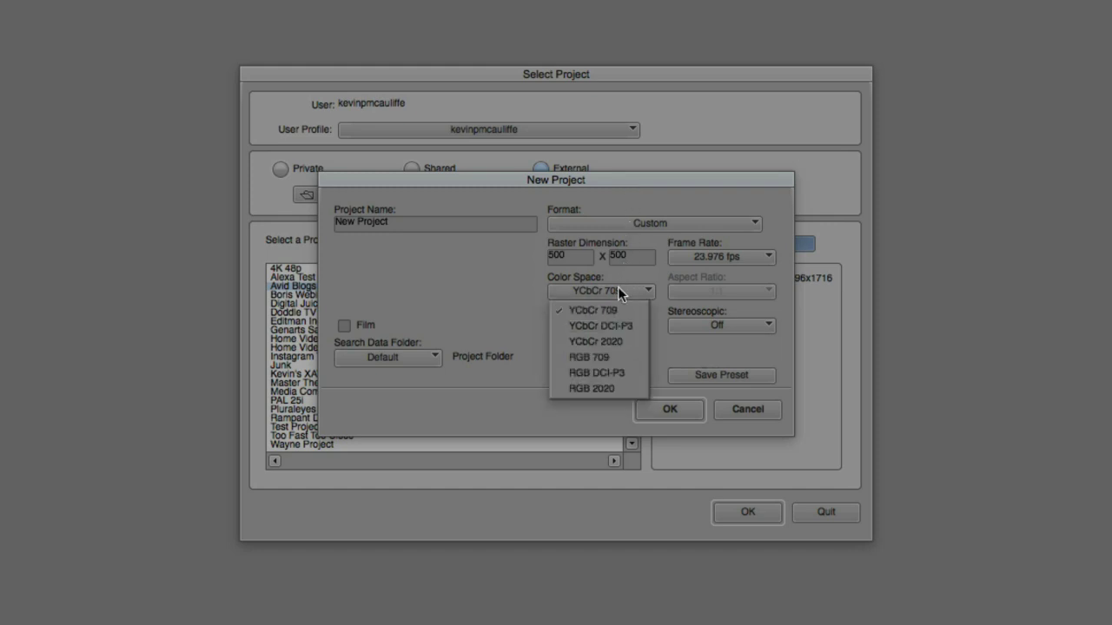
pyautogui.click(732, 238)
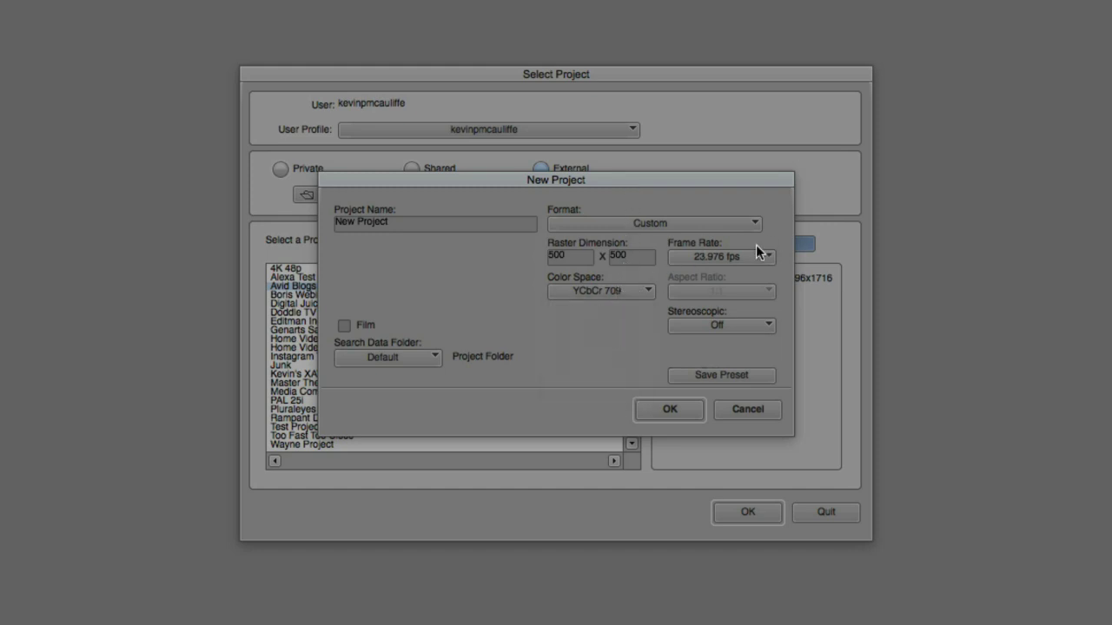
pyautogui.click(742, 250)
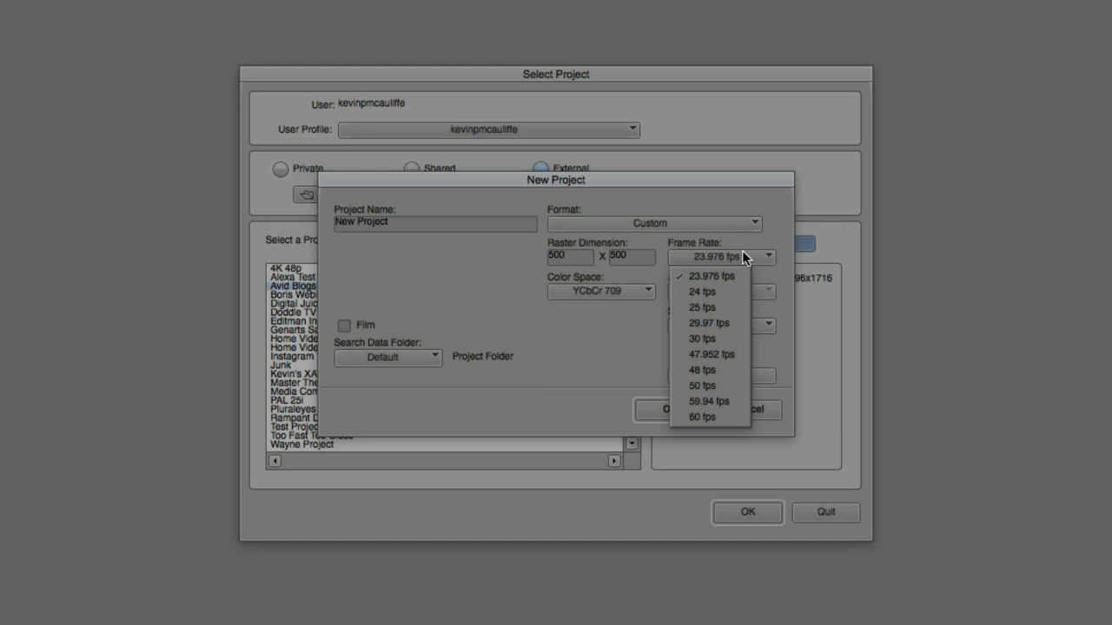
pyautogui.click(786, 225)
pyautogui.click(743, 325)
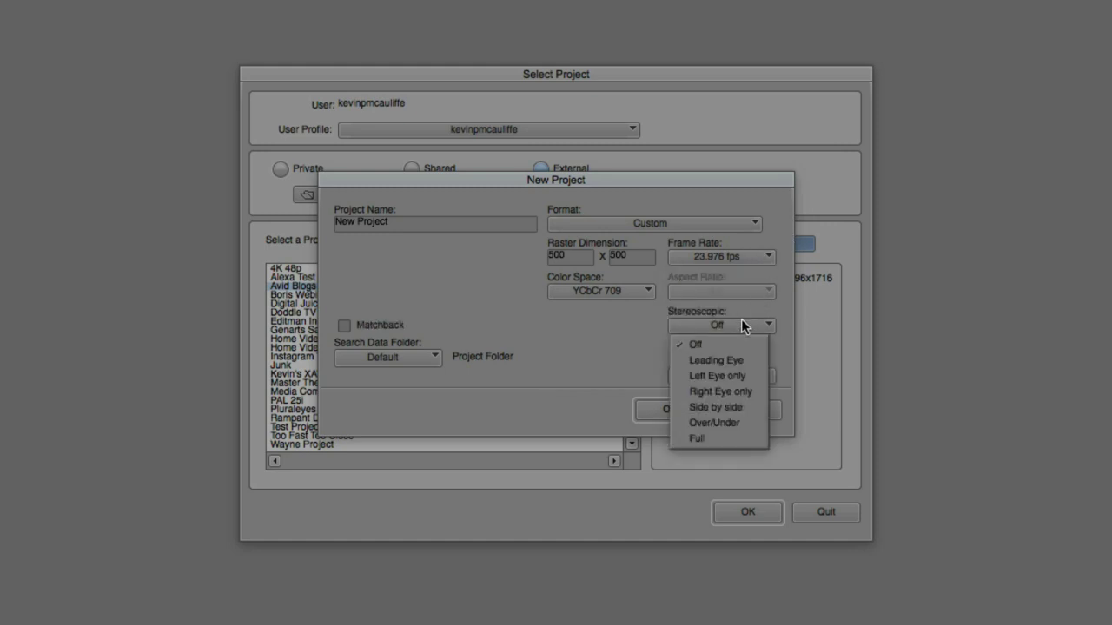
pyautogui.click(784, 219)
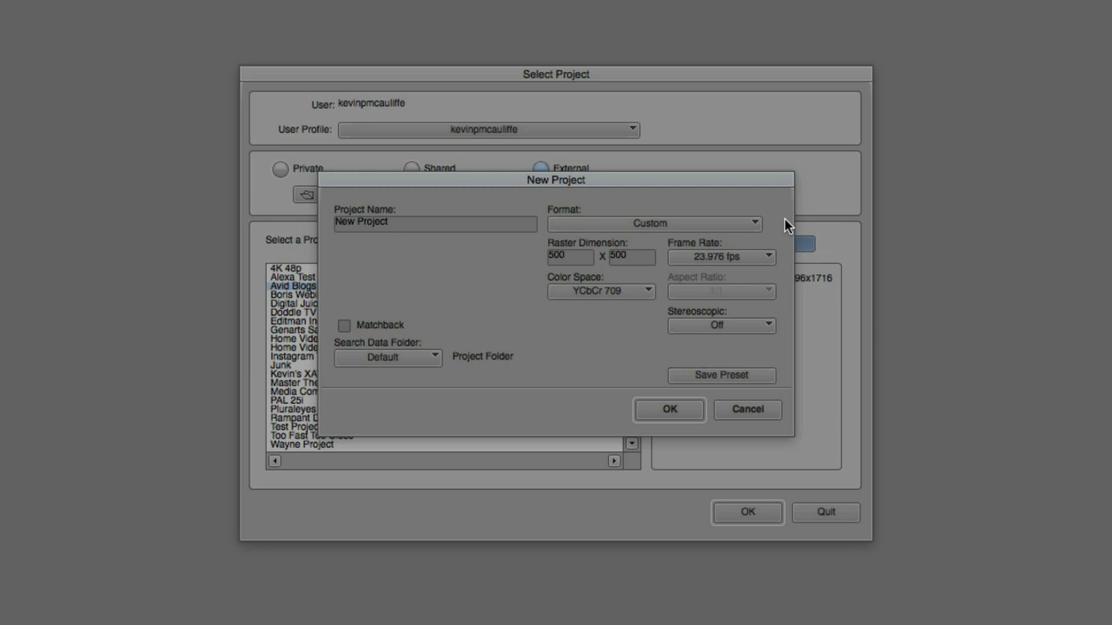
# Cancel the new project and open the existing Avid Blogs project instead
pyautogui.click(741, 409)
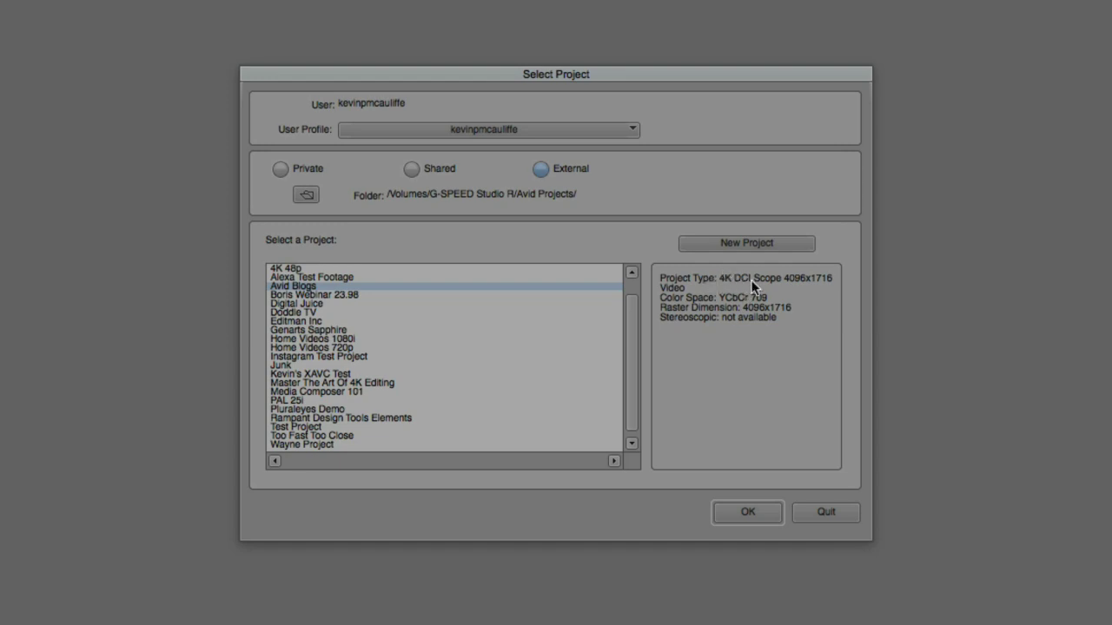
pyautogui.click(745, 514)
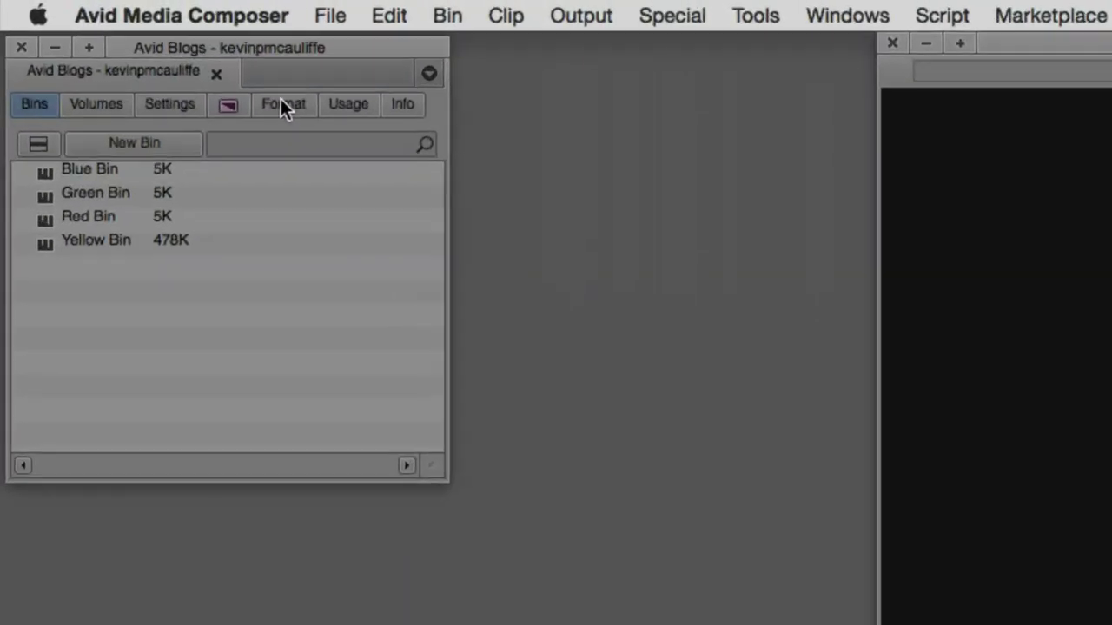
# Show the Avid Blogs Format settings and browse the HD 1080 and NTSC presets
pyautogui.click(88, 31)
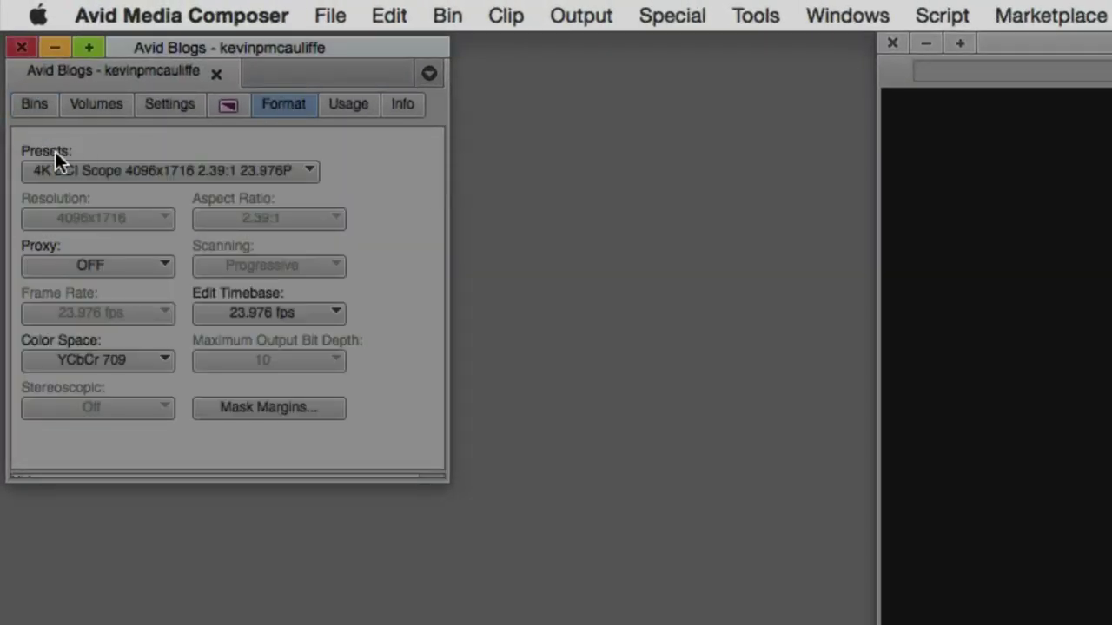
pyautogui.click(140, 168)
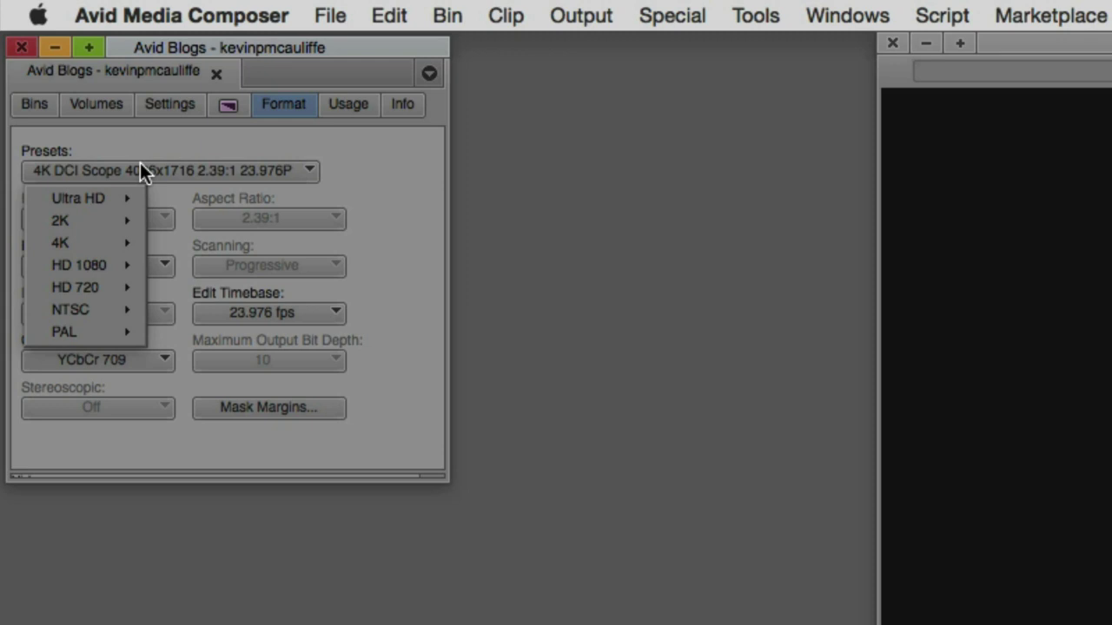
pyautogui.moveTo(85, 263)
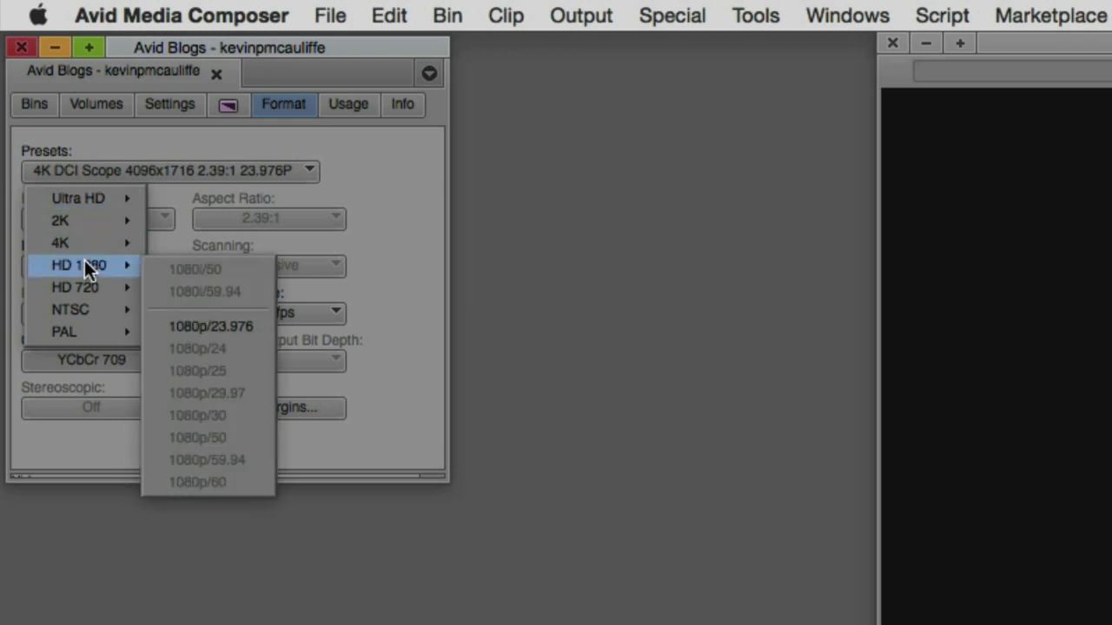
pyautogui.moveTo(86, 310)
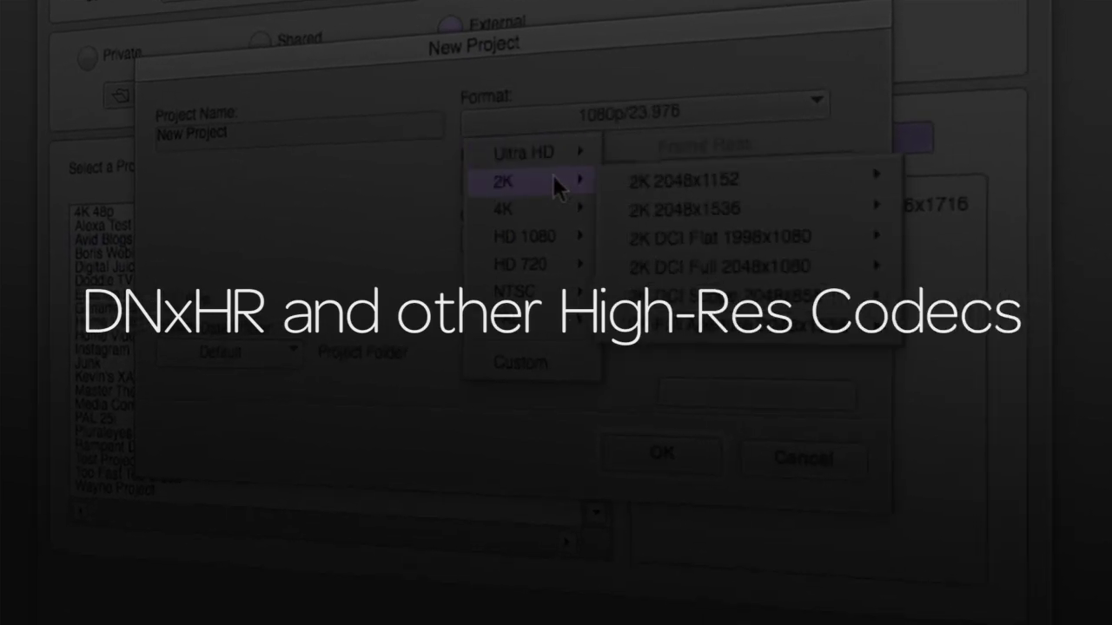
# Open the Yellow Bin, listing clips like Neon Sign, Water Wheel and City Skyline
pyautogui.moveTo(549, 207)
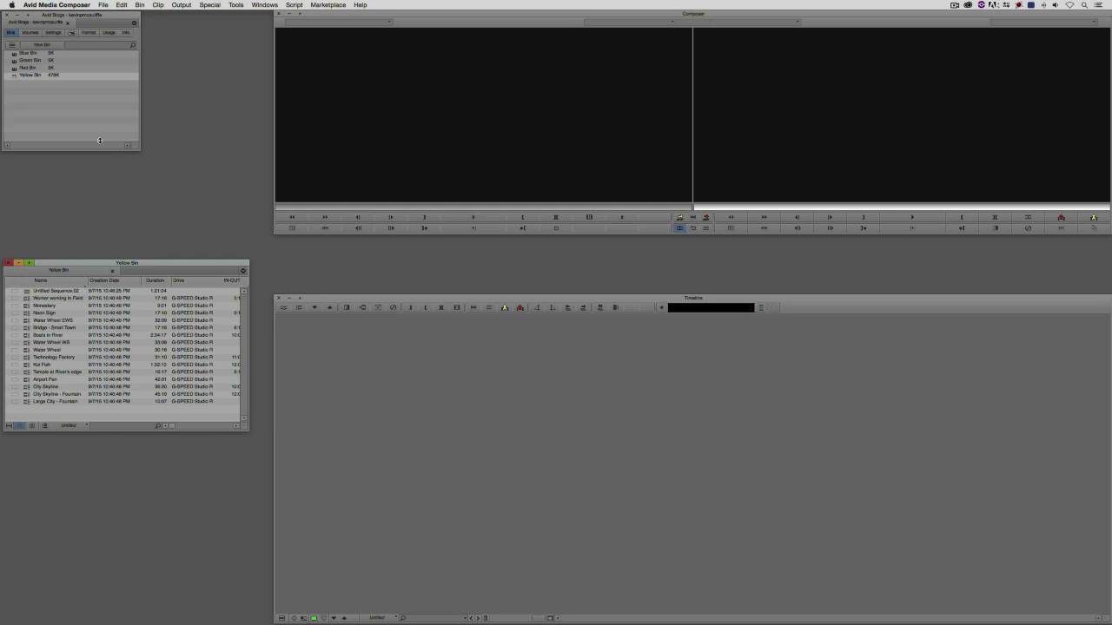
# Load Worker working in Field into the source monitor and open its Consolidate/Transcode dialog
pyautogui.doubleClick(27, 299)
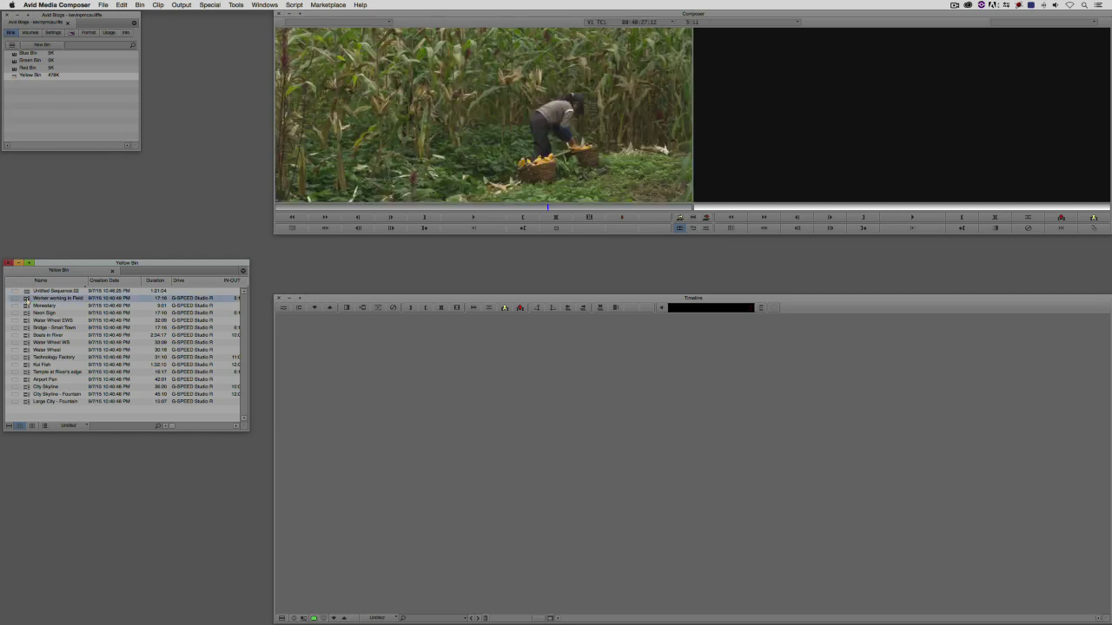
pyautogui.rightClick(26, 299)
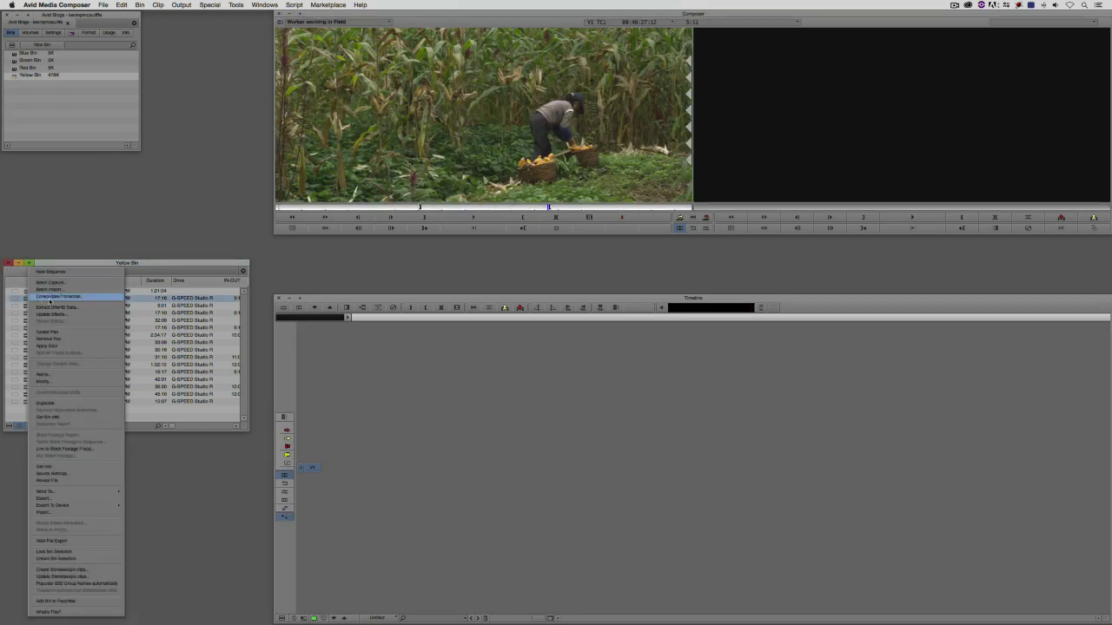
pyautogui.click(49, 300)
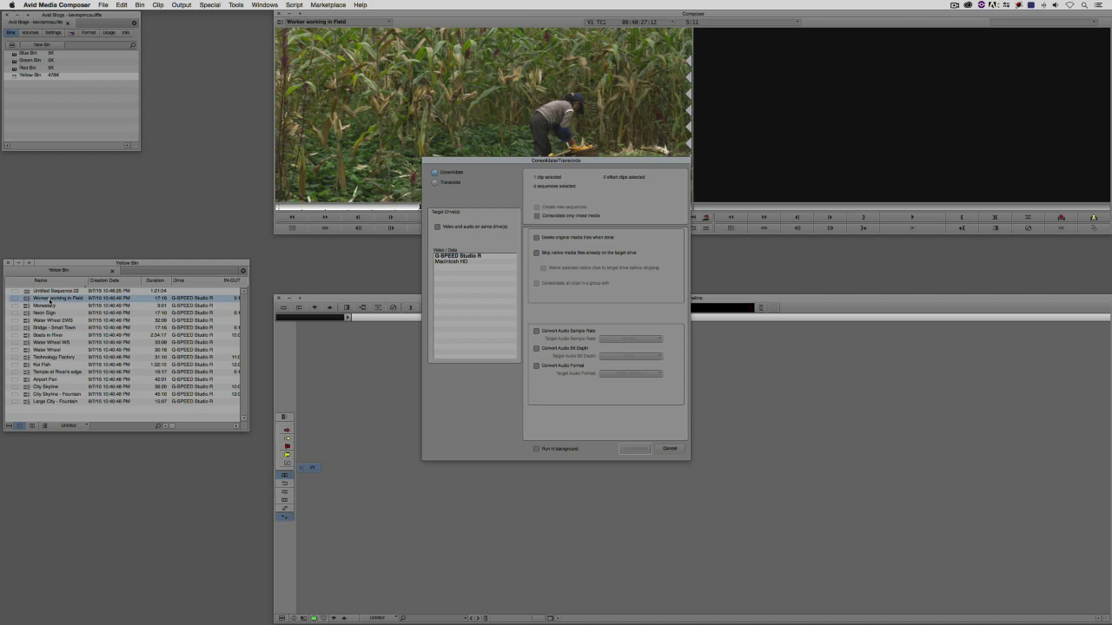
# Switch to Transcode and keep DNxHR LB MXF as the target video resolution
pyautogui.click(436, 182)
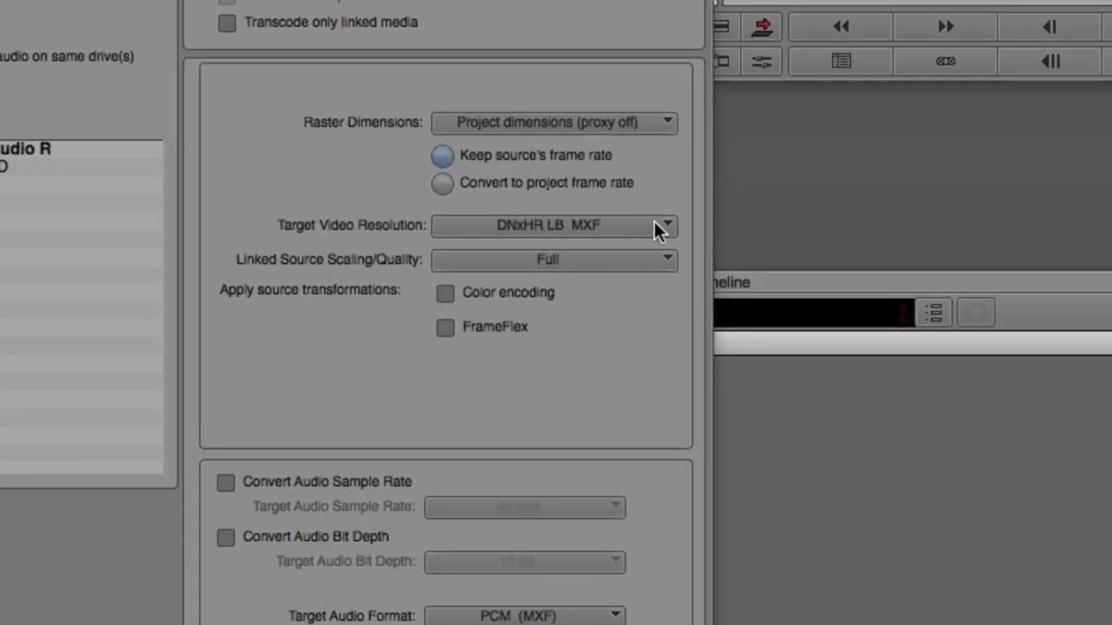
pyautogui.click(672, 279)
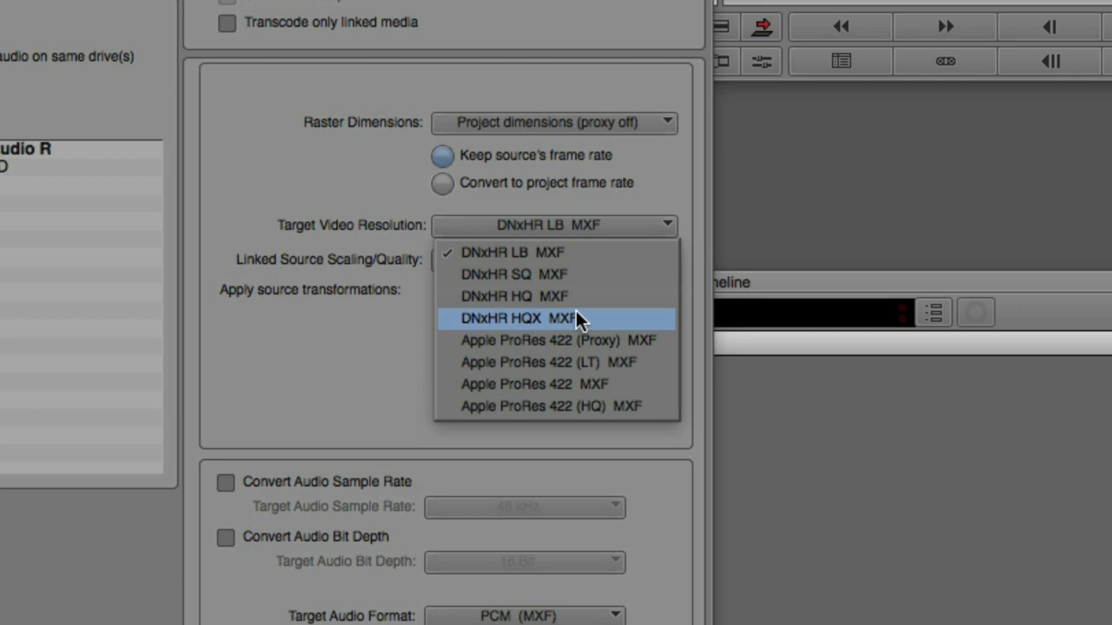
pyautogui.click(317, 367)
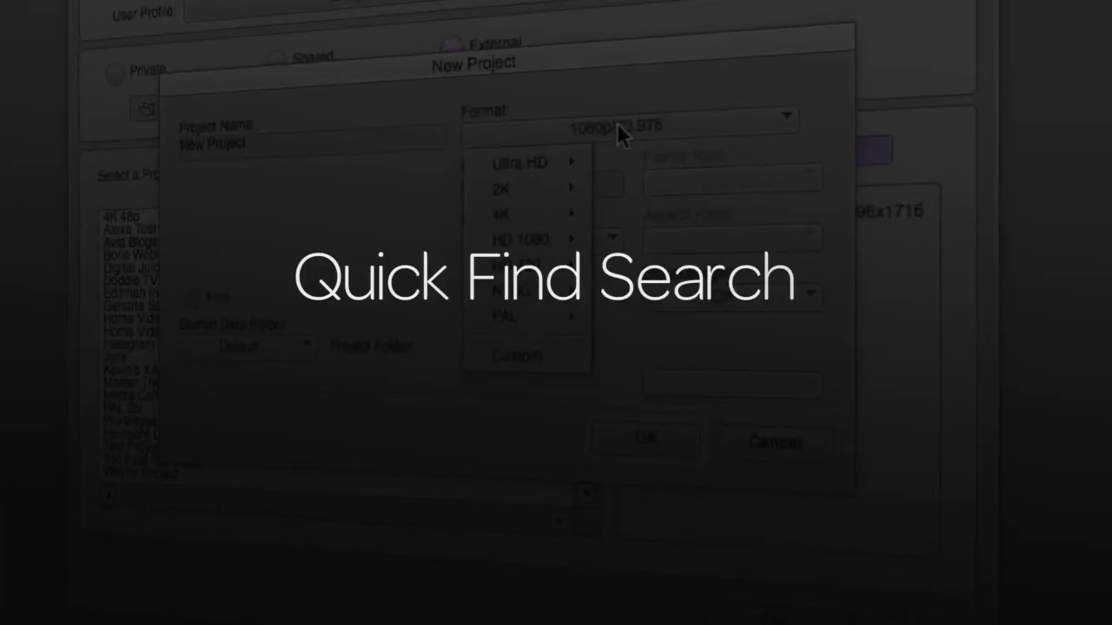
# Dismiss the Consolidate/Transcode dialog to return to the main editing layout
pyautogui.moveTo(571, 164)
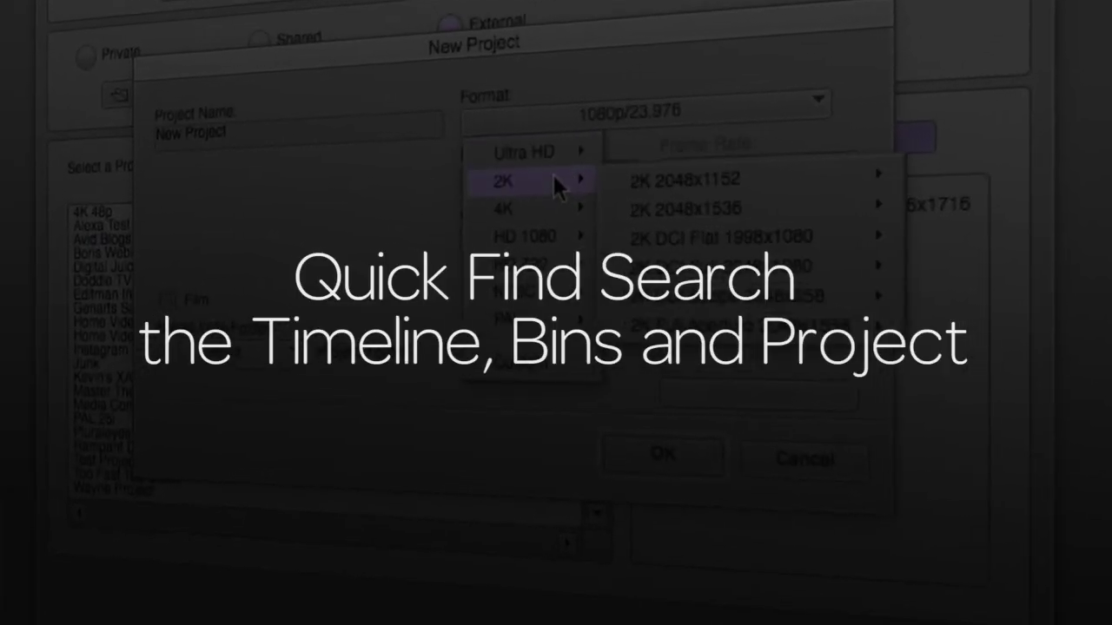
pyautogui.moveTo(543, 214)
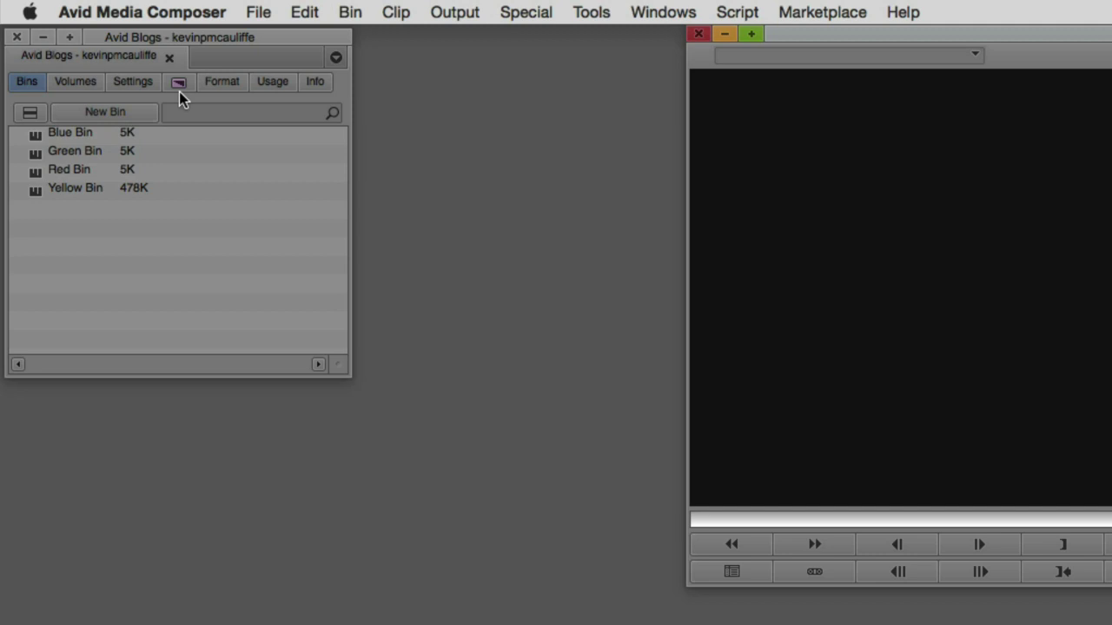
# Search the project's bins for 'red' to isolate Red Bin, then clear the search
pyautogui.click(177, 113)
pyautogui.write('red')
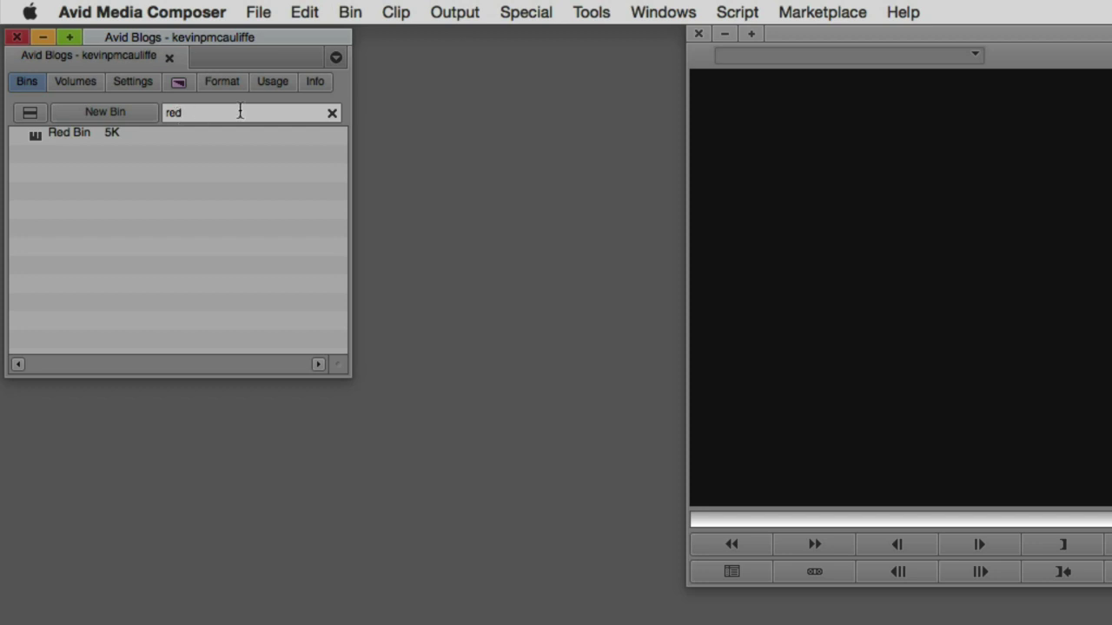
pyautogui.click(332, 113)
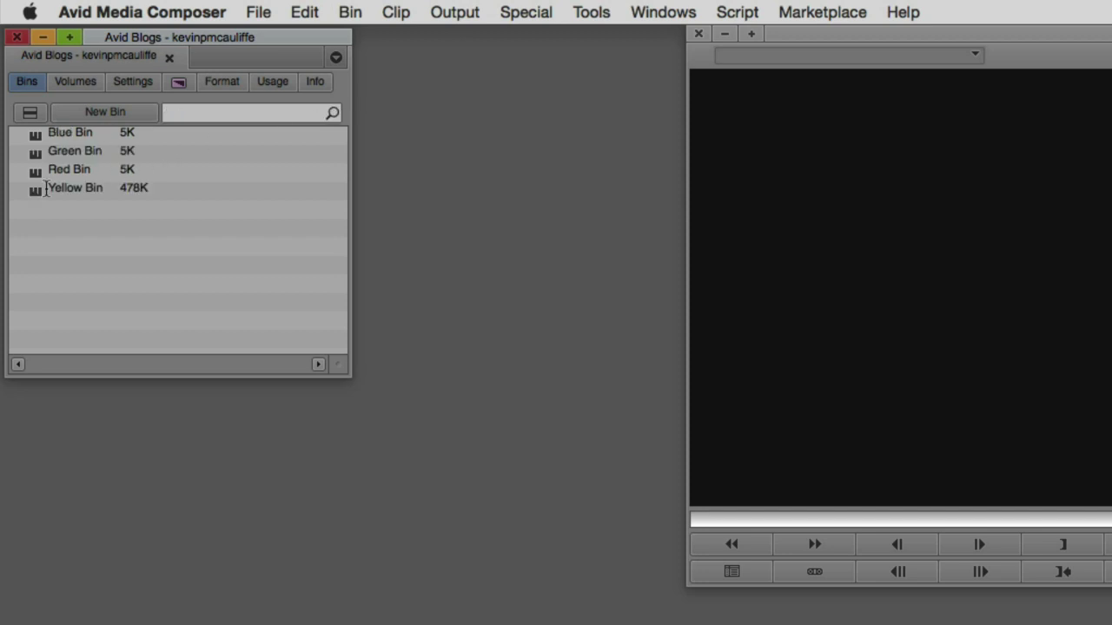
# Open Yellow Bin, filter its clips by 'city' to three City clips, then clear the filter
pyautogui.doubleClick(38, 189)
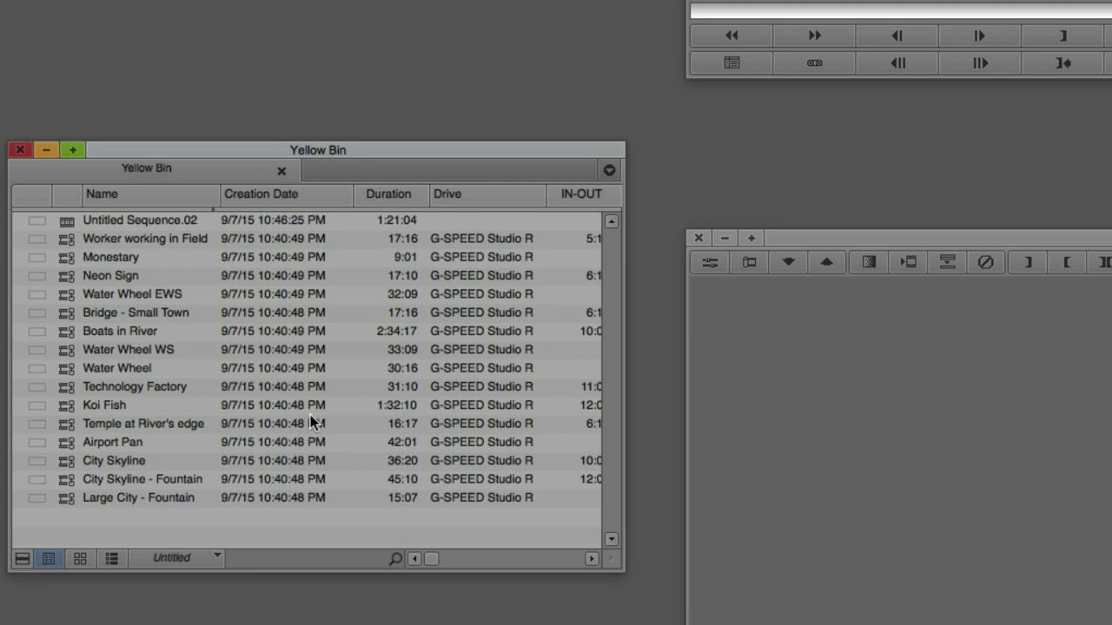
pyautogui.click(278, 557)
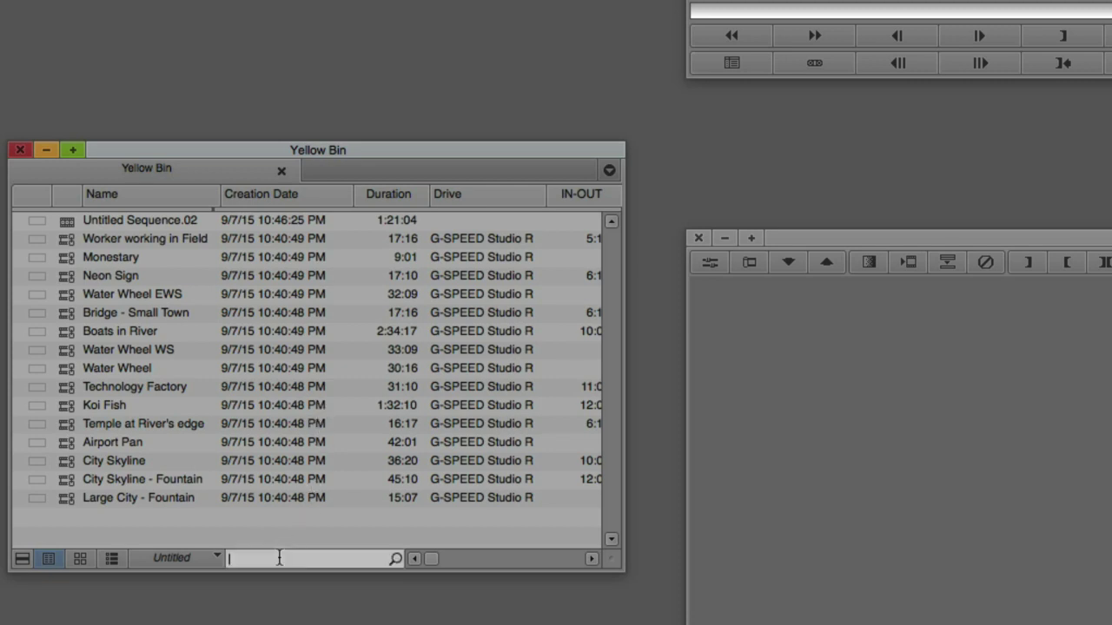
pyautogui.write('city')
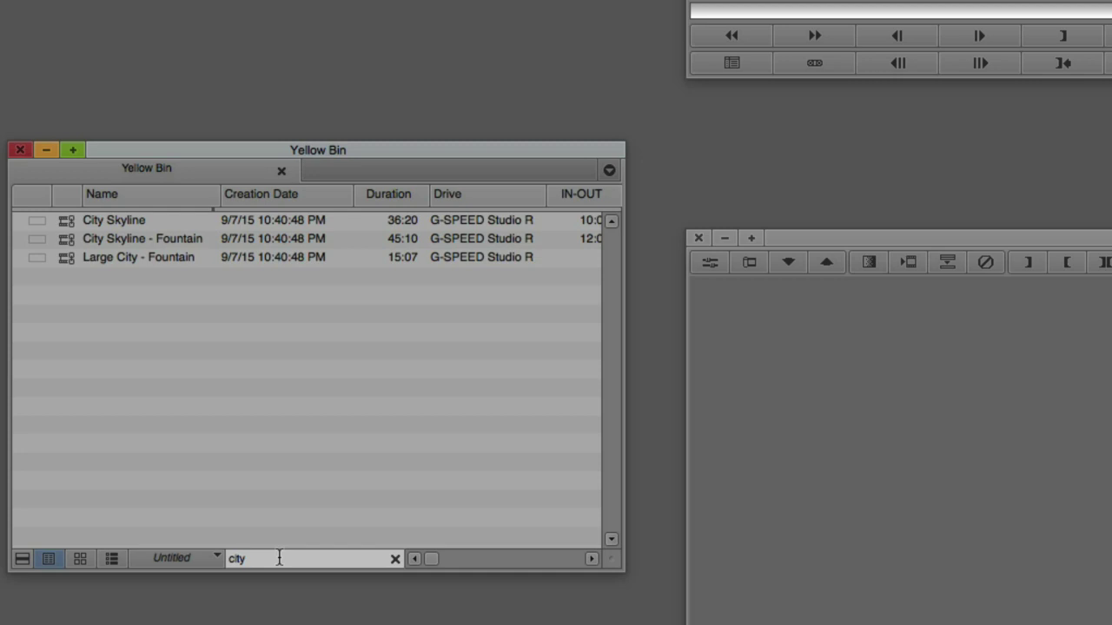
pyautogui.click(395, 558)
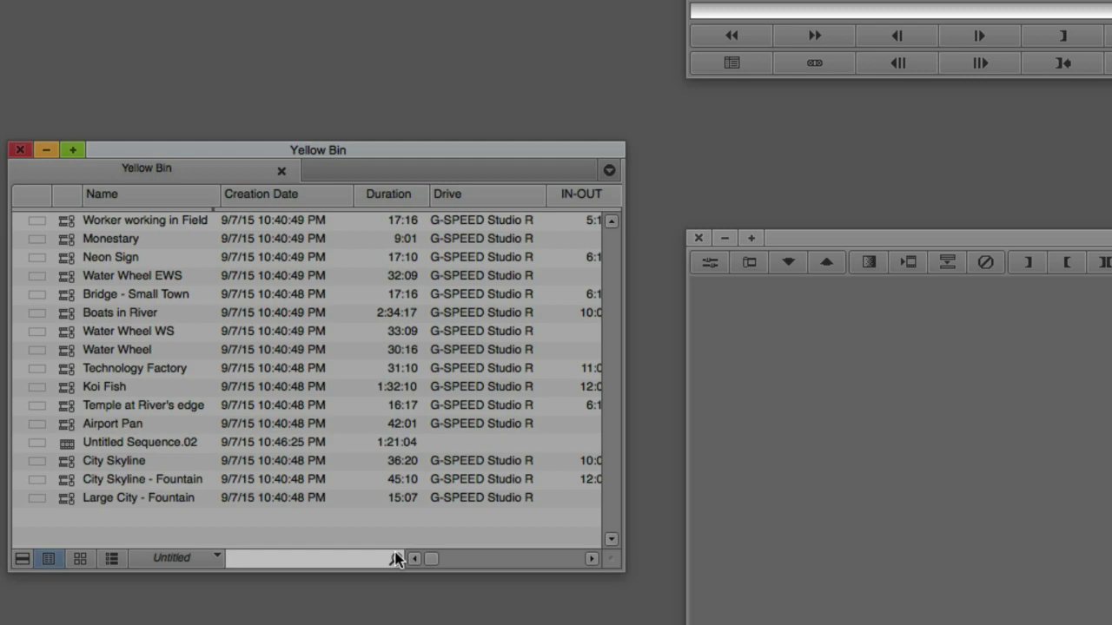
# Load Untitled Sequence.02 and find 'bridge' to jump to Bridge - Small Town at 01:00:28:18
pyautogui.click(64, 446)
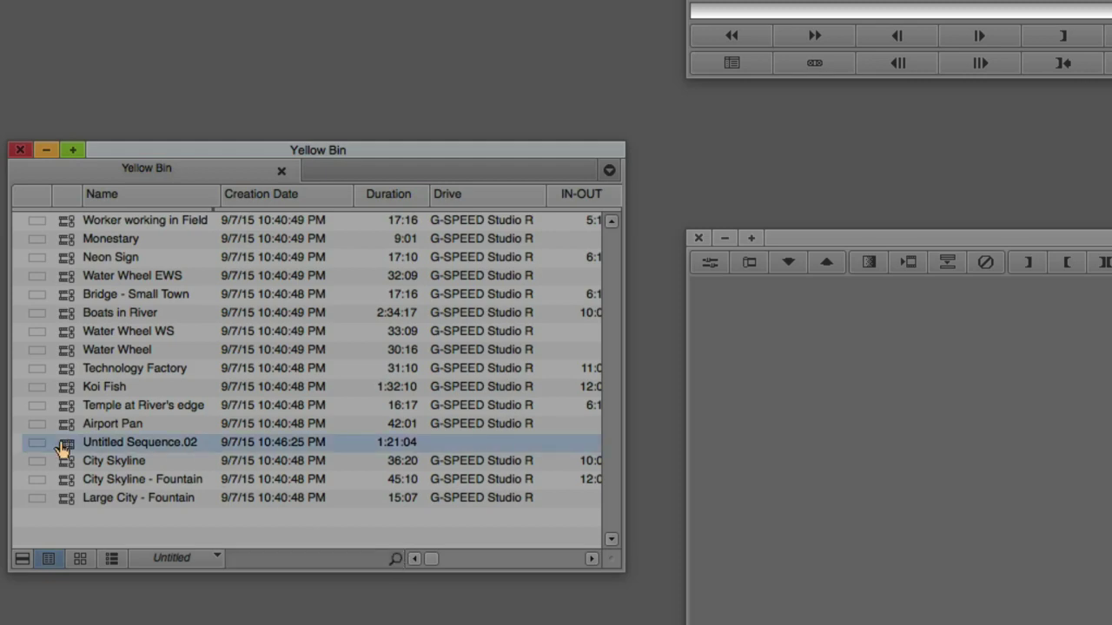
pyautogui.doubleClick(64, 446)
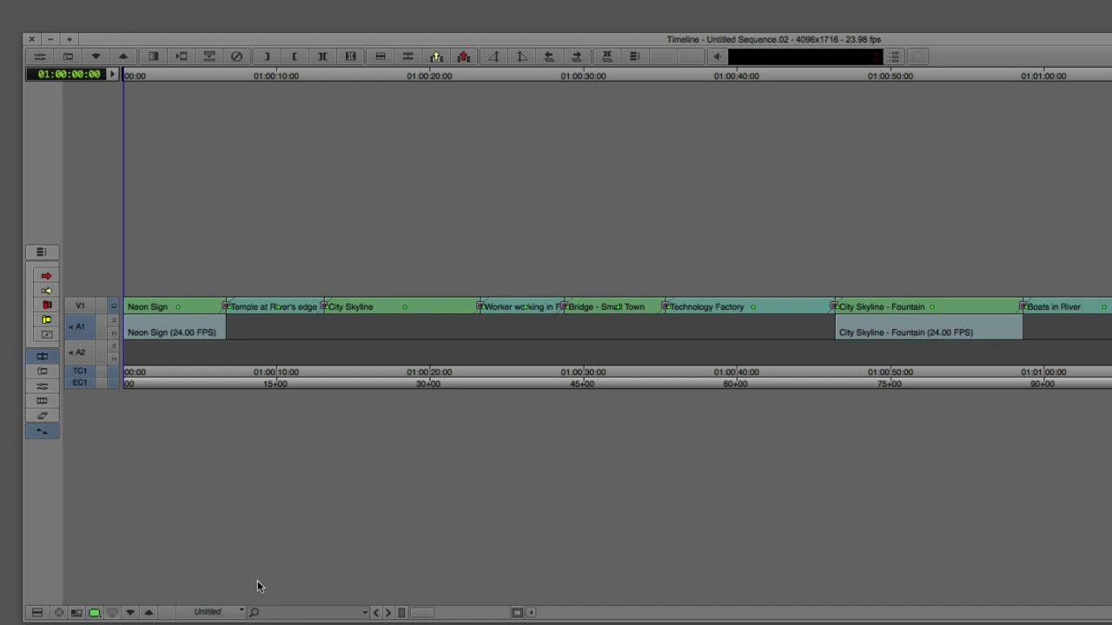
pyautogui.click(271, 611)
pyautogui.write('bridge')
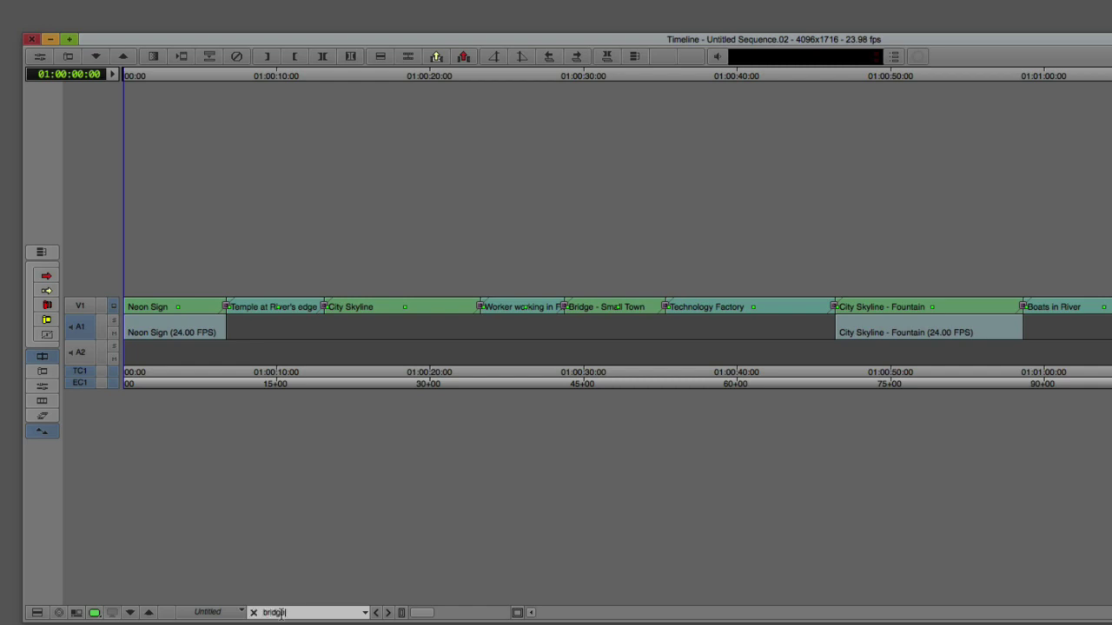
pyautogui.press('Return')
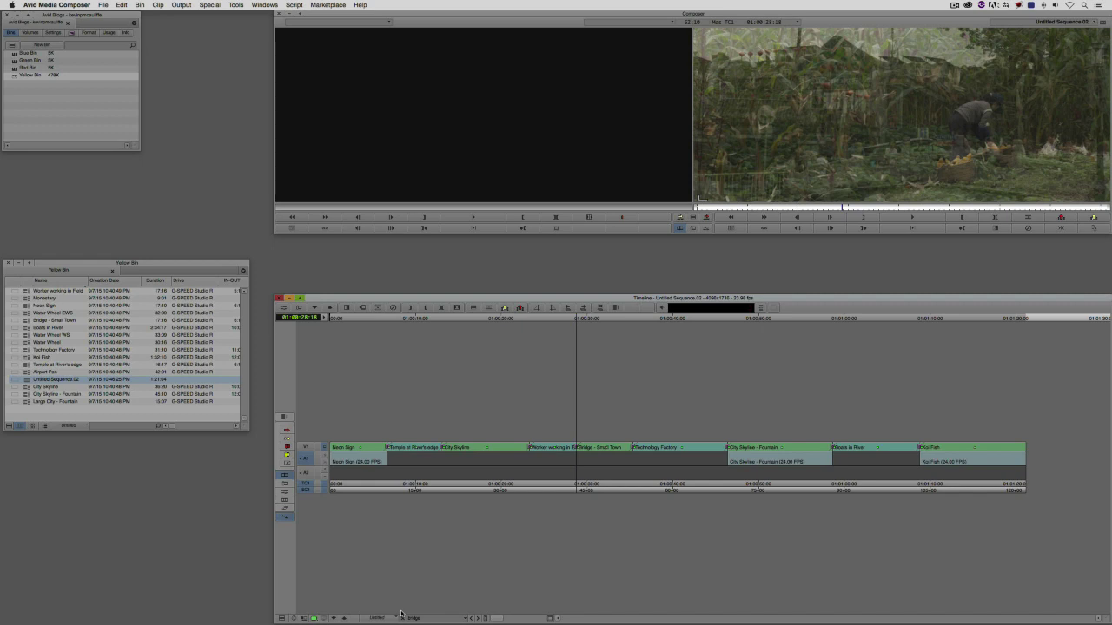
# Search the timeline for 'city' to jump to a matching City Skyline clip
pyautogui.click(401, 617)
pyautogui.write('city')
pyautogui.press('Return')
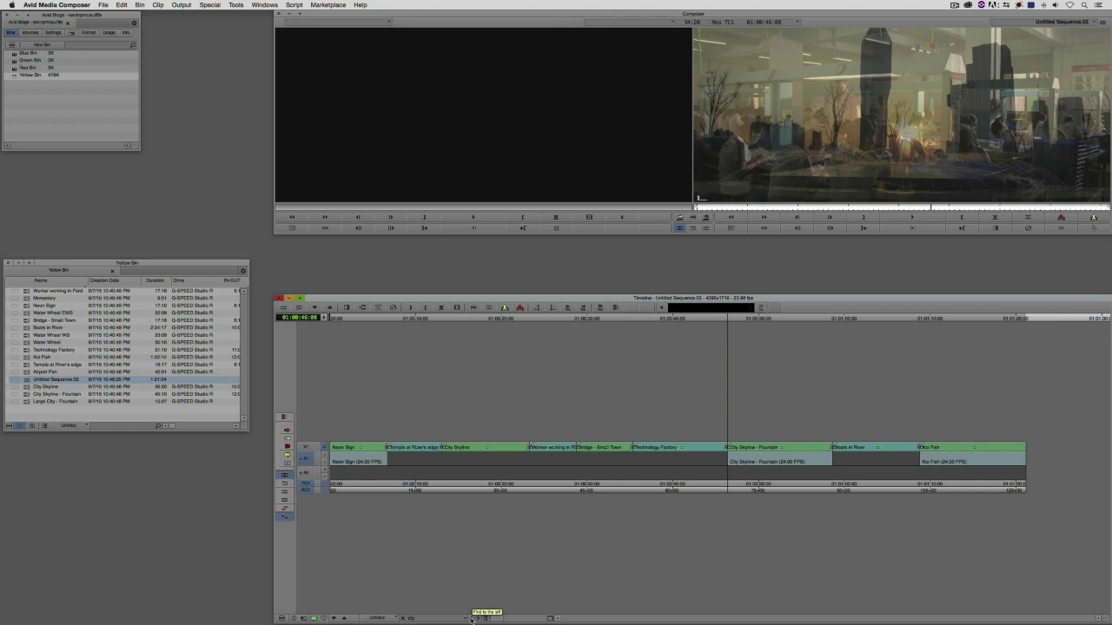
# Step back and forth between the City Skyline and City Skyline - Fountain matches, ending at 01:00:13:02
pyautogui.click(471, 618)
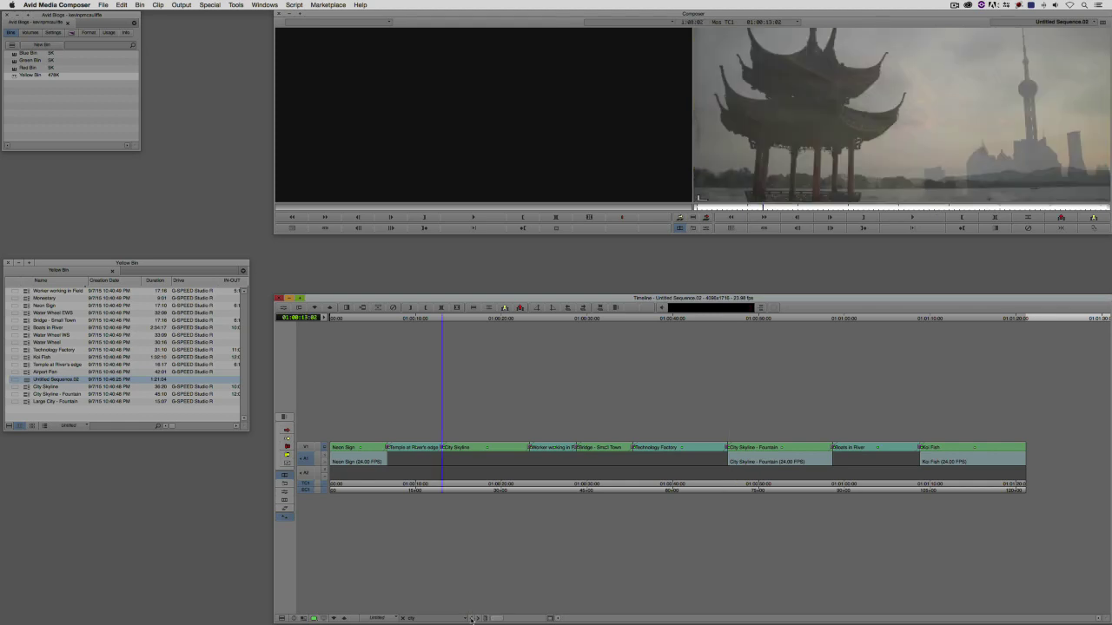
pyautogui.click(476, 619)
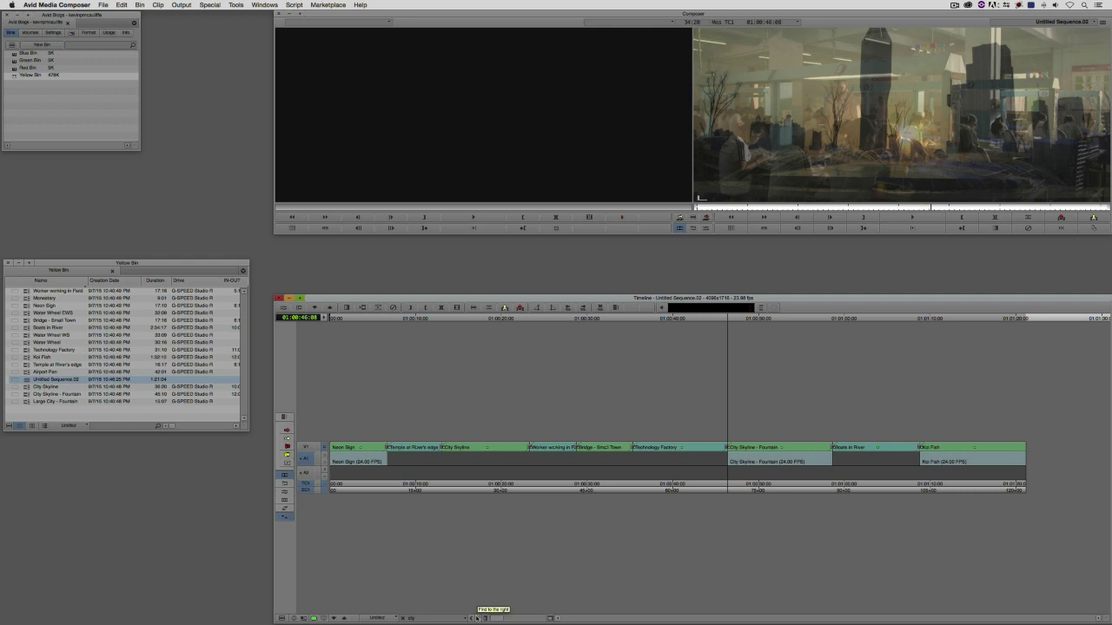
pyautogui.click(476, 618)
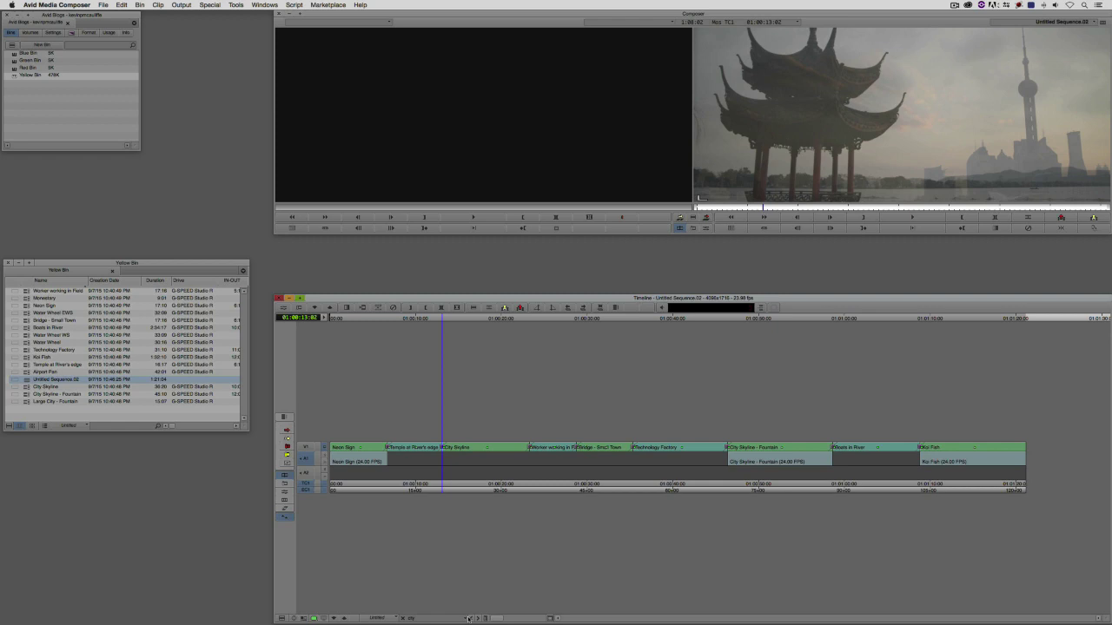
pyautogui.click(469, 619)
pyautogui.click(479, 618)
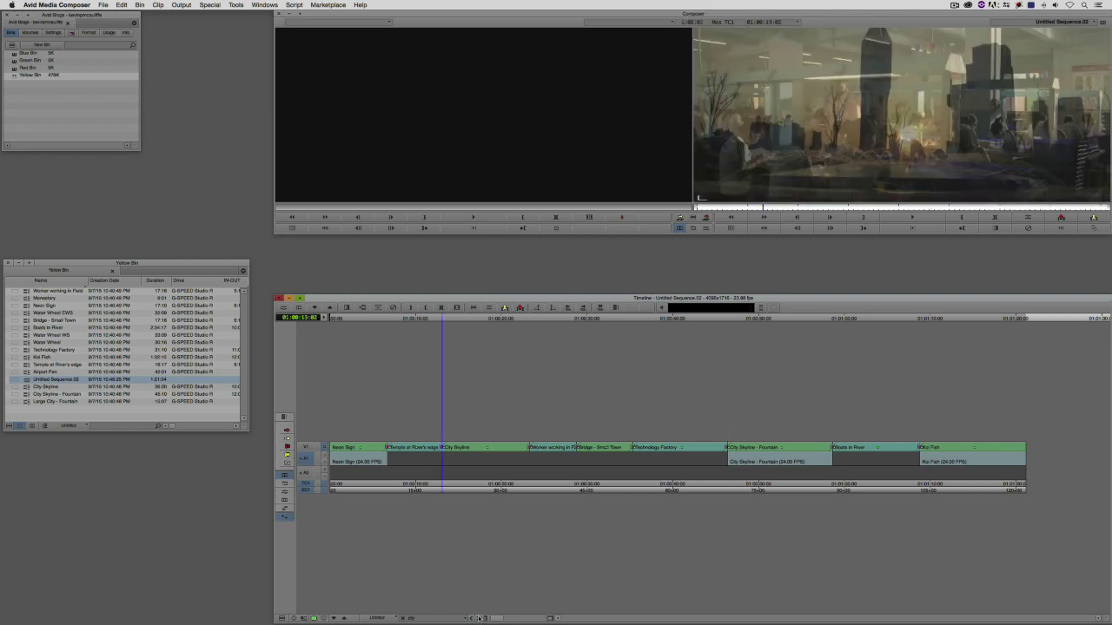